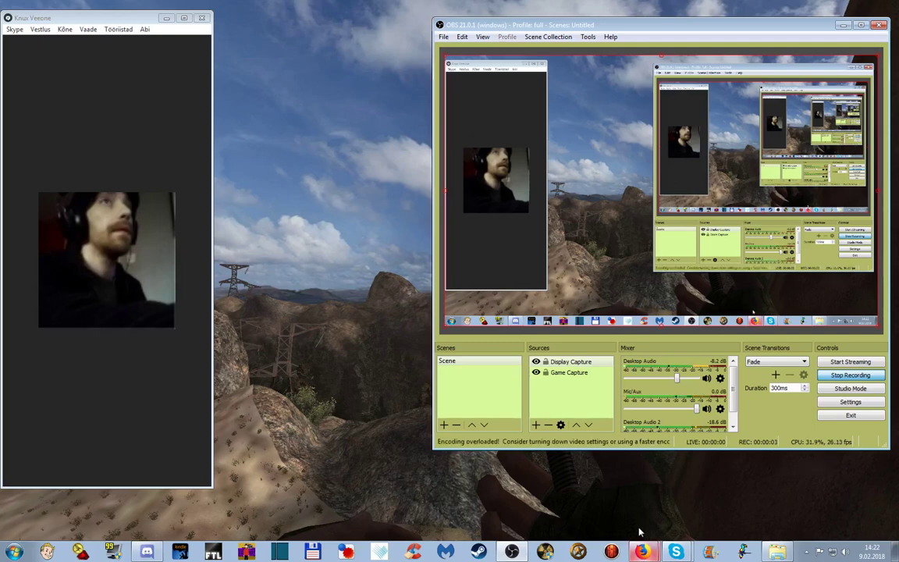
Switch to the Firefox window with the script document and arrange it beside the Skype video call, minimizing the Skype contact list.
left_click(641, 552)
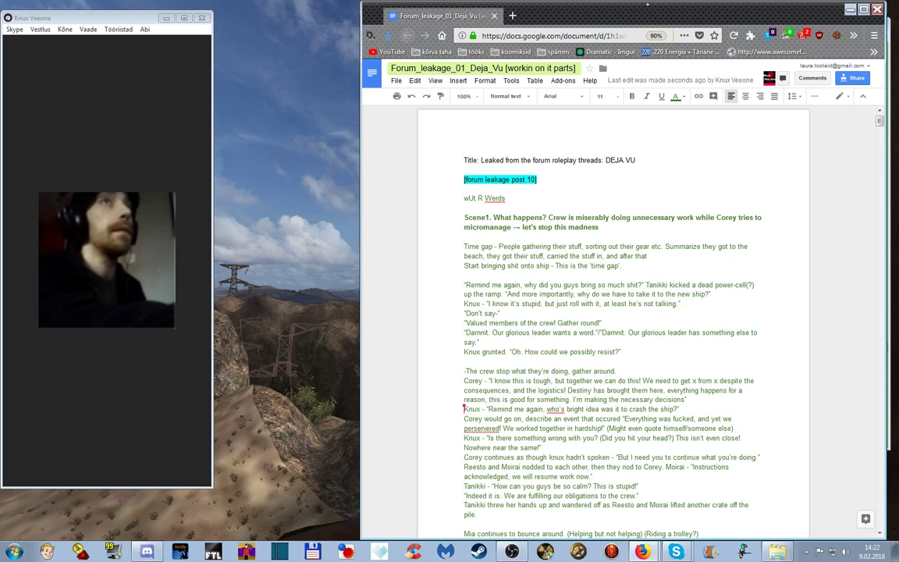
left_click_drag(646, 9, 652, 9)
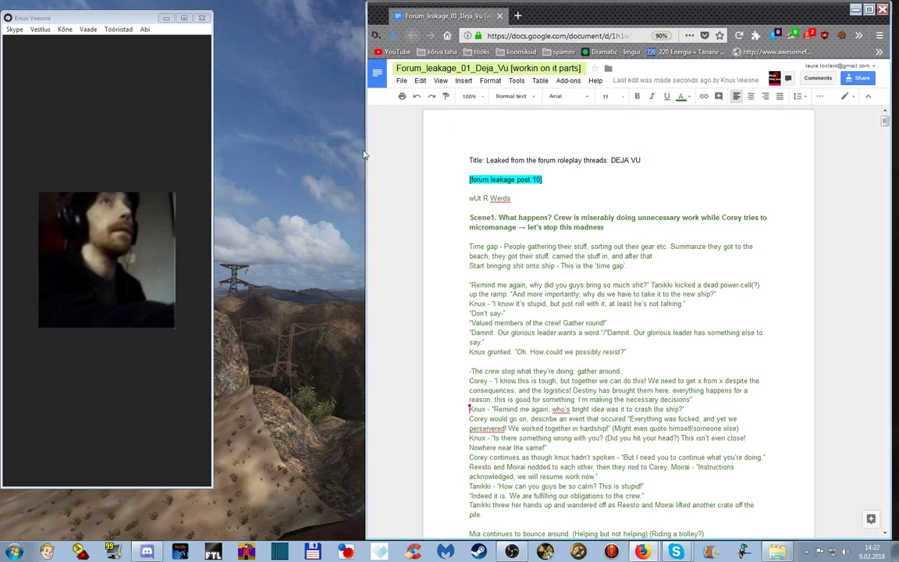
left_click_drag(94, 13, 124, 25)
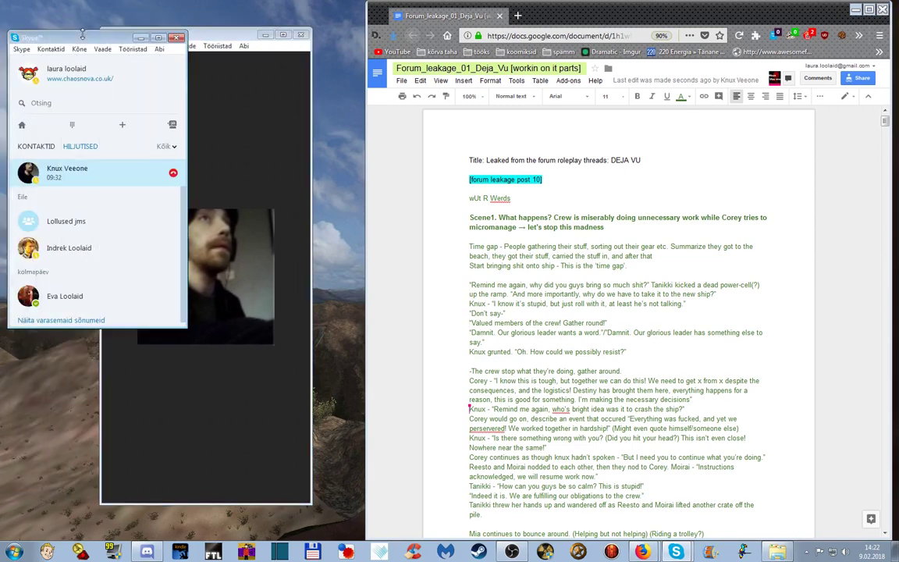
left_click(138, 37)
left_click_drag(189, 40, 121, 37)
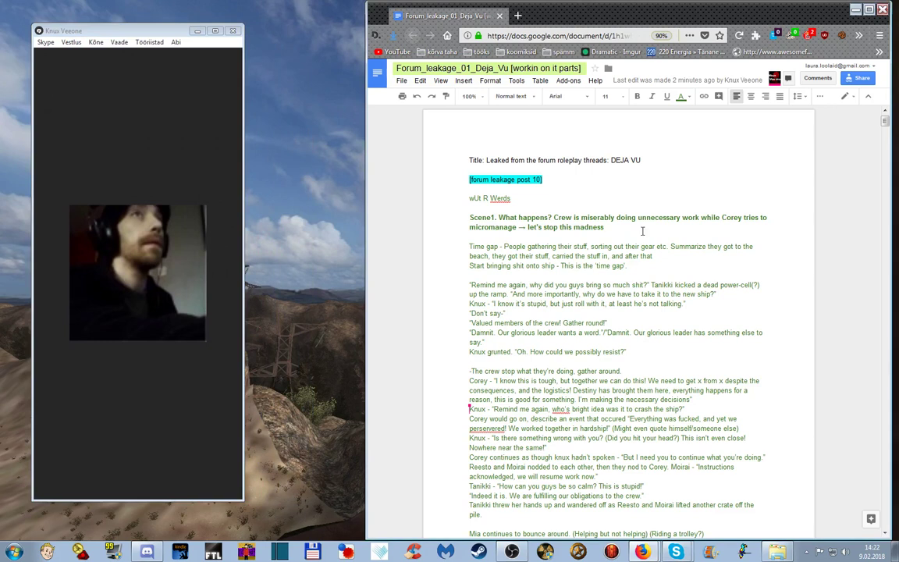
Read through the Scene1 draft from the time gap notes onward, and return to its opening lines.
left_click(660, 272)
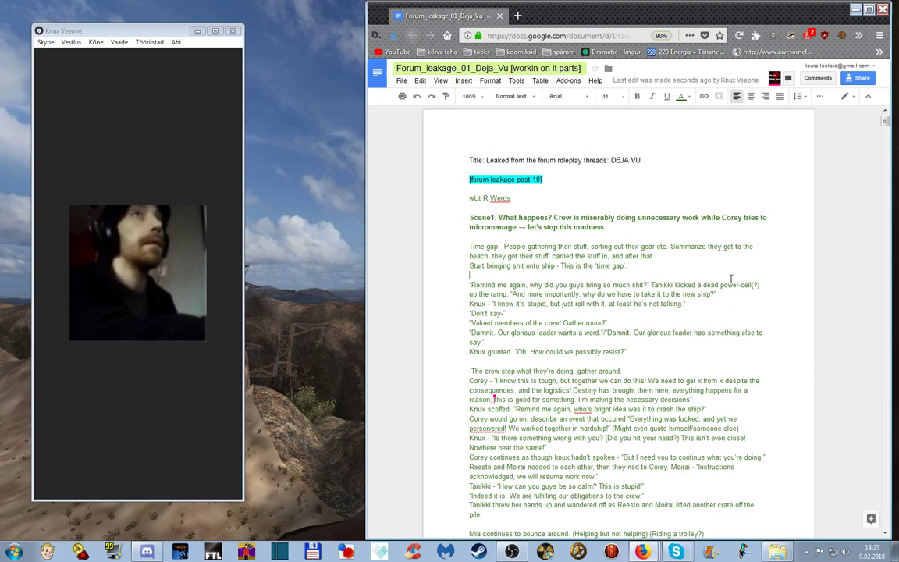
scroll(731, 279, "down", 1)
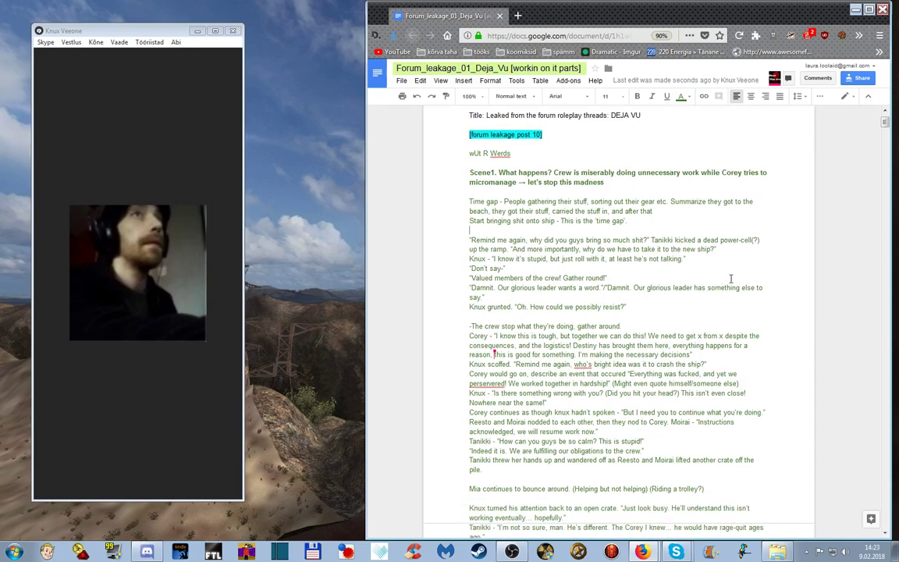
scroll(731, 278, "down", 2)
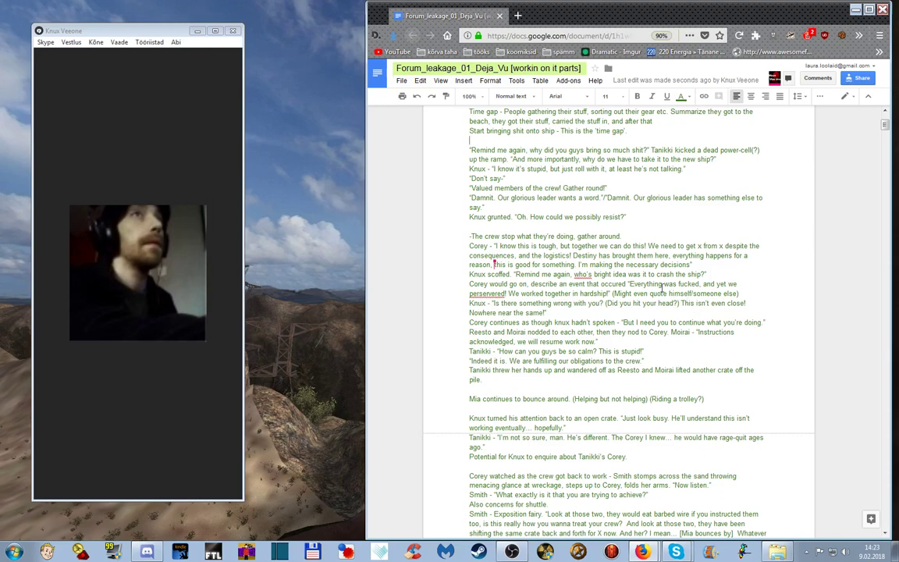
scroll(687, 300, "down", 5)
scroll(661, 287, "down", 6)
scroll(662, 288, "up", 5)
scroll(662, 289, "up", 10)
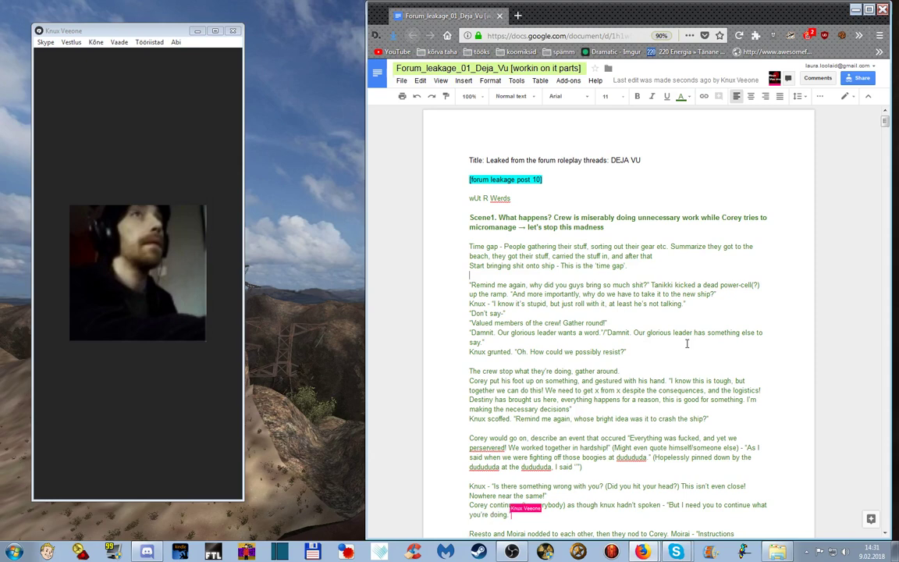
scroll(792, 357, "down", 2)
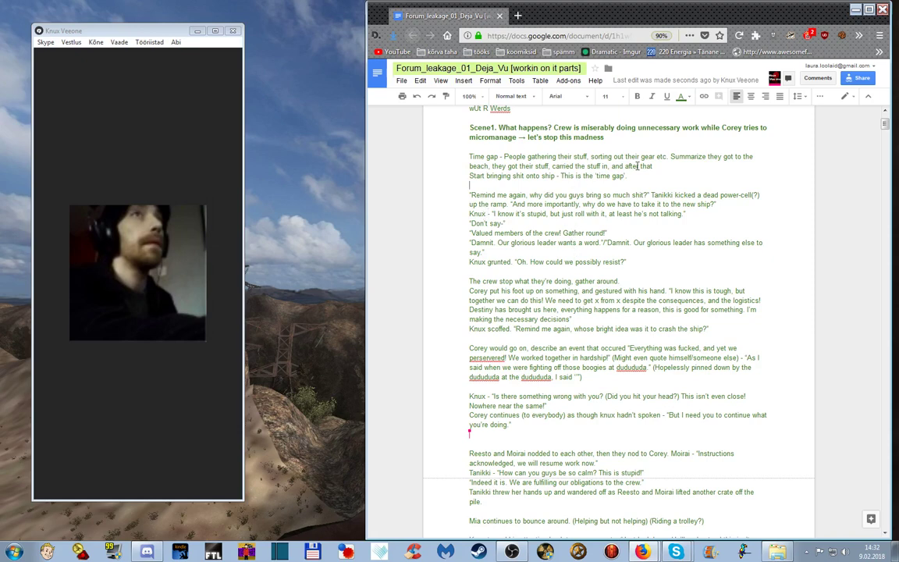
Highlight the time gap notes under the Scene1 heading for discussion, and place the cursor just below them.
left_click(567, 185)
left_click(712, 238)
left_click_drag(470, 157, 656, 181)
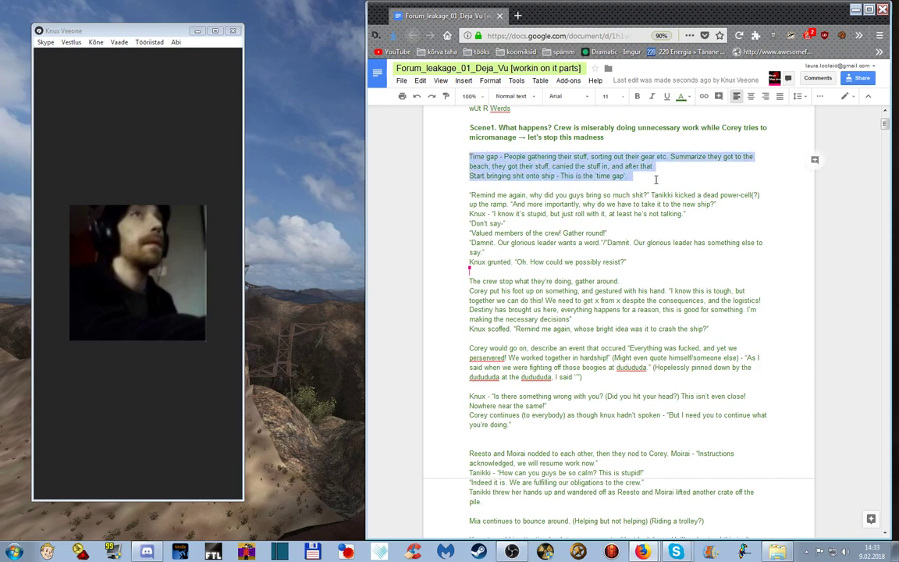
left_click(646, 185)
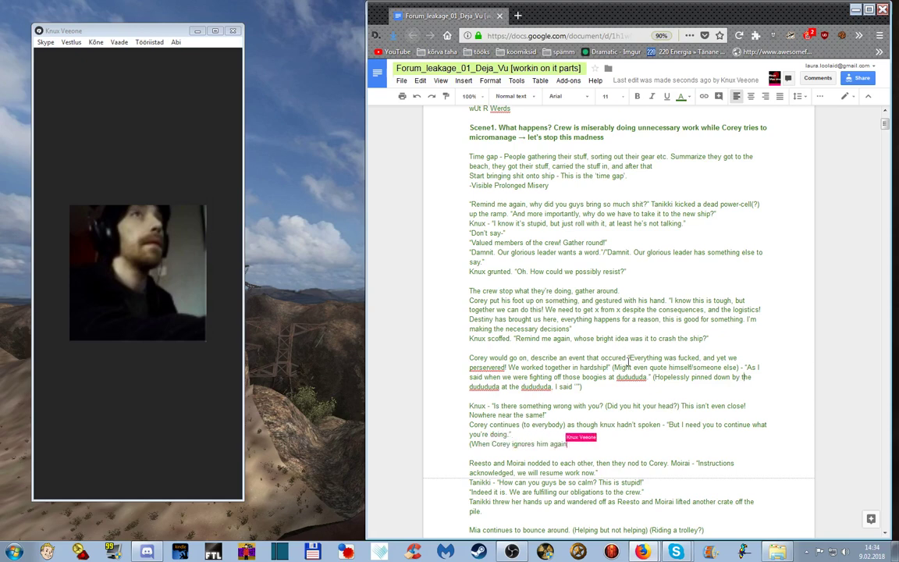
Add the note "[they get a little farther away - not directly in corey's earshot]" after Moirai's "resume work now" line, followed by a blank line.
scroll(734, 248, "down", 2)
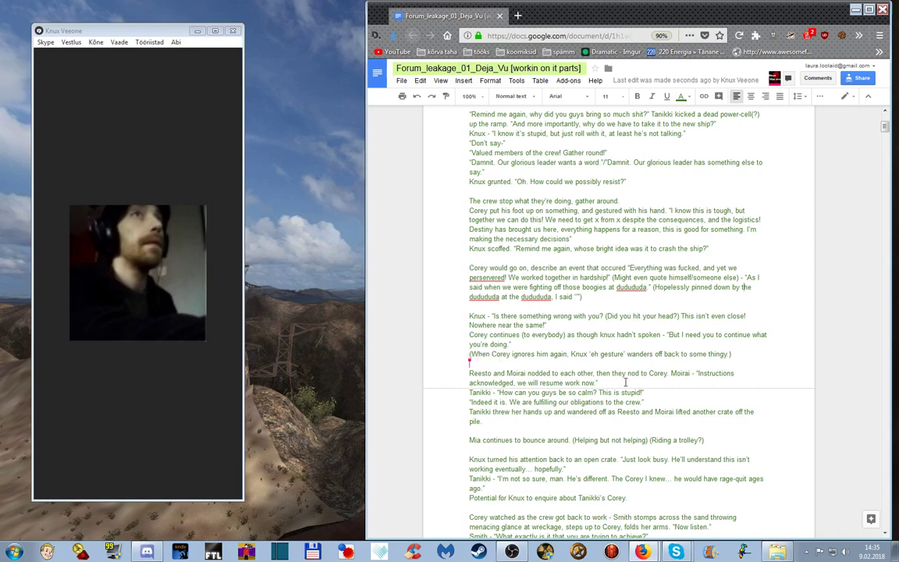
key("Return")
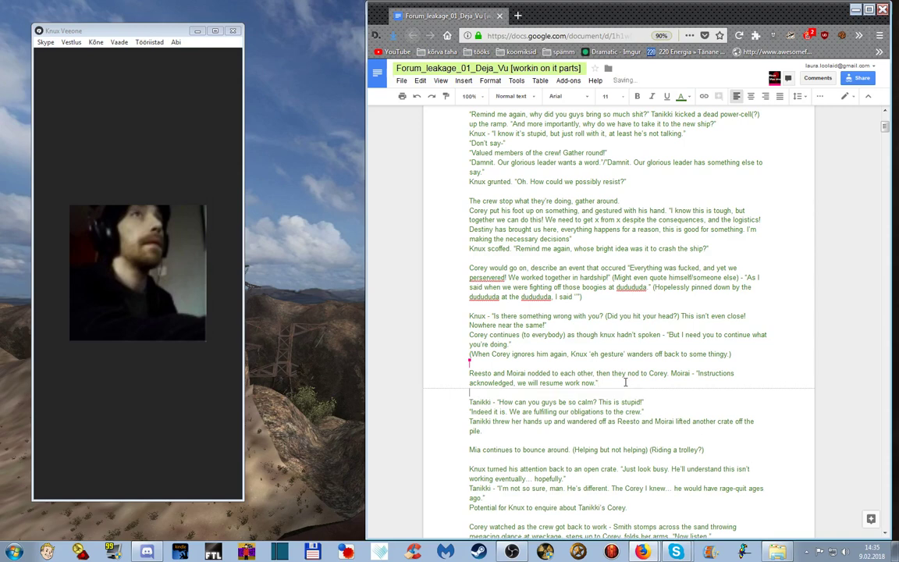
type("(they get a little farther aw")
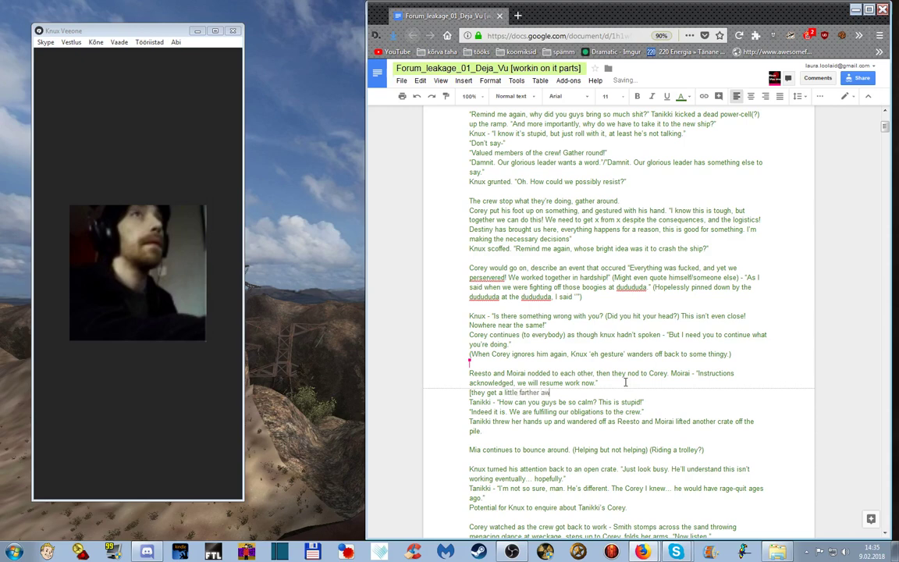
type("ay - not directly in corey's earshot]")
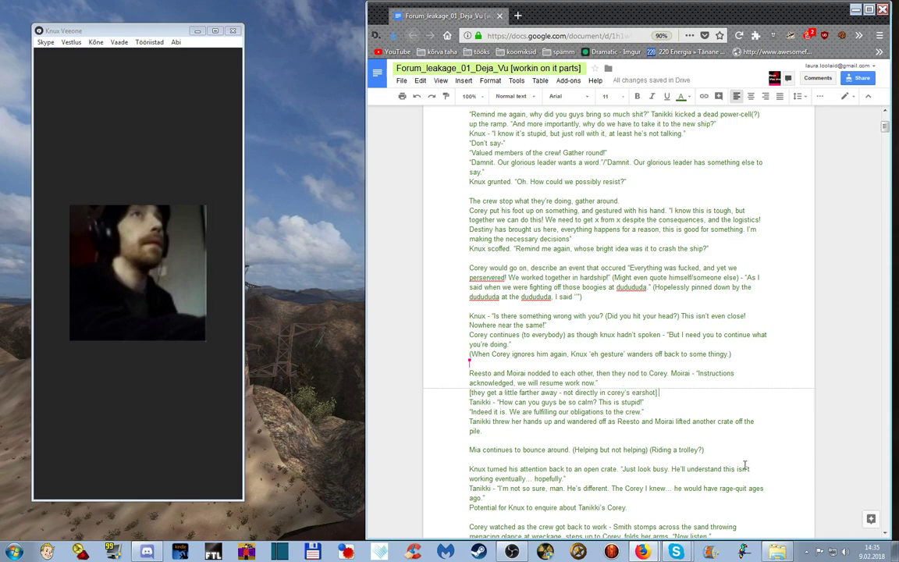
key("Return")
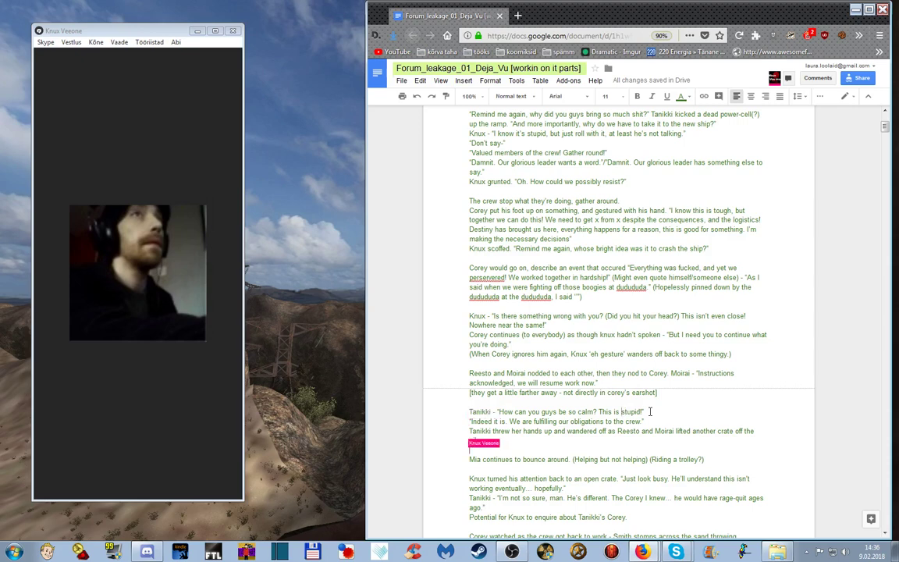
Replace "stupid" with "unnecessary and moronic" in Tanikki's "How can you guys be so calm?" line.
type("un")
key("BackSpace")
key("BackSpace")
type("un")
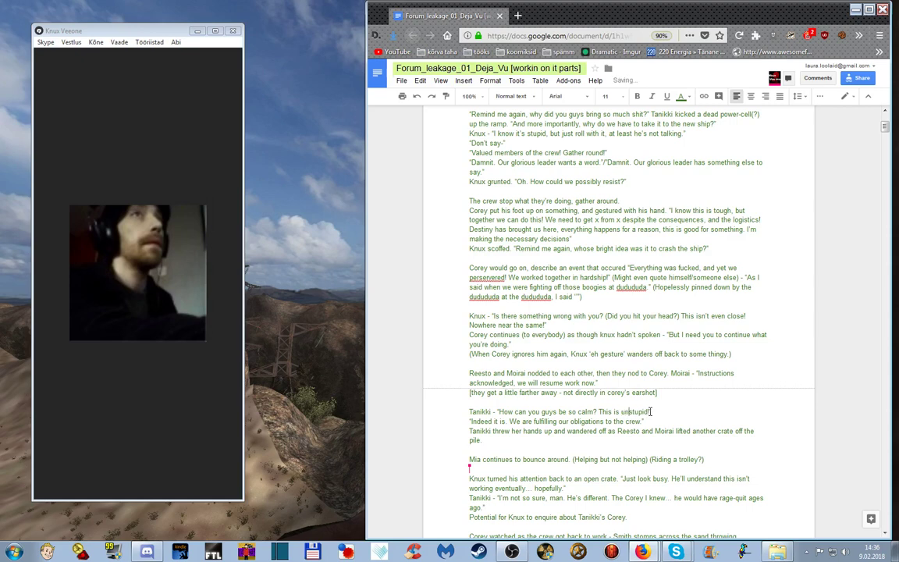
type("necess")
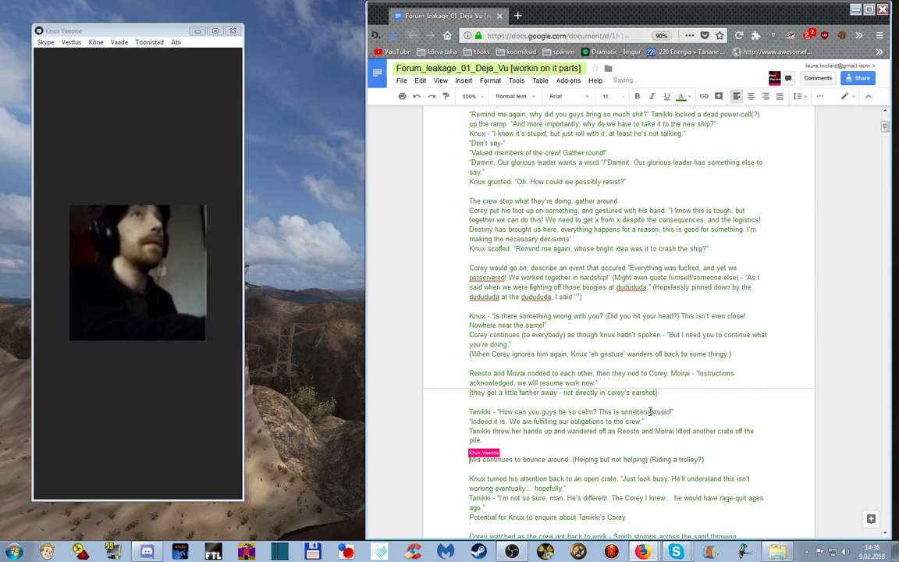
type("ary and ")
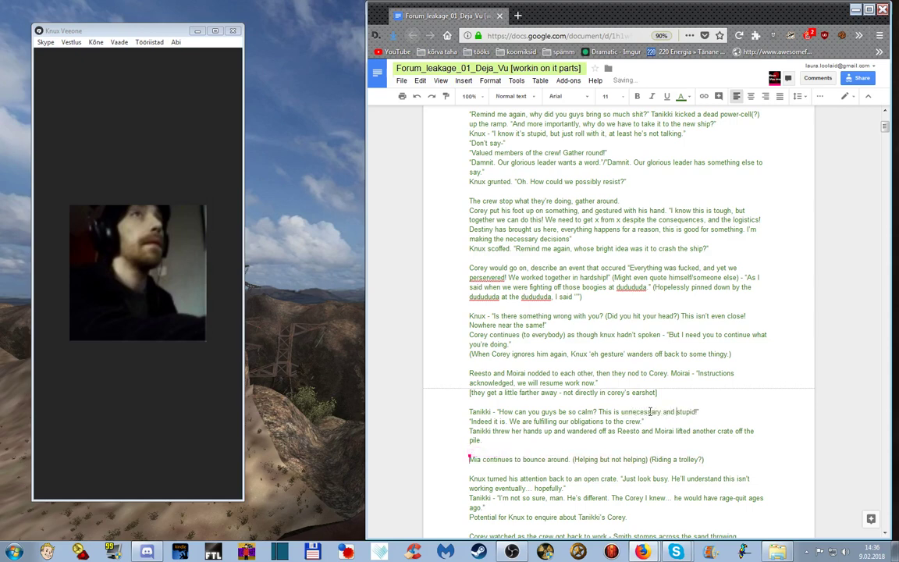
type("moronic")
key("Delete")
key("Delete")
key("Delete")
key("Delete")
key("Delete")
key("Delete")
key("Delete")
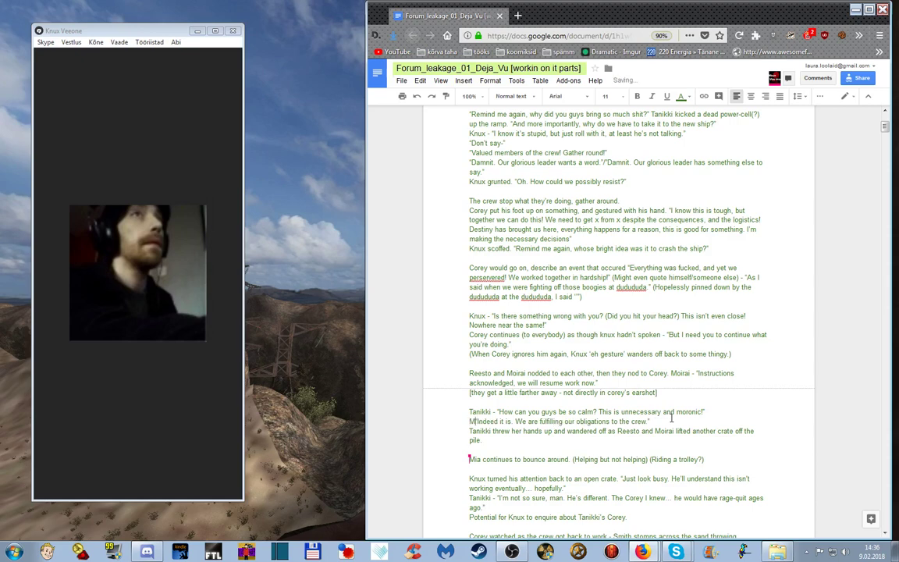
Insert "Moirei exchanged another mutual-understaning-smile with Reesto." before the "Indeed it is" reply.
type("Moirai ")
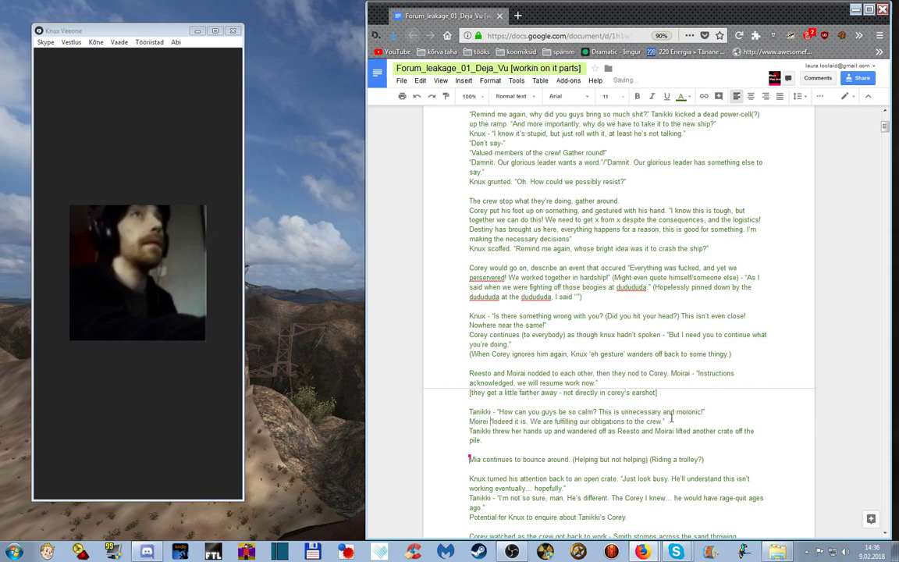
type("-xchanged a")
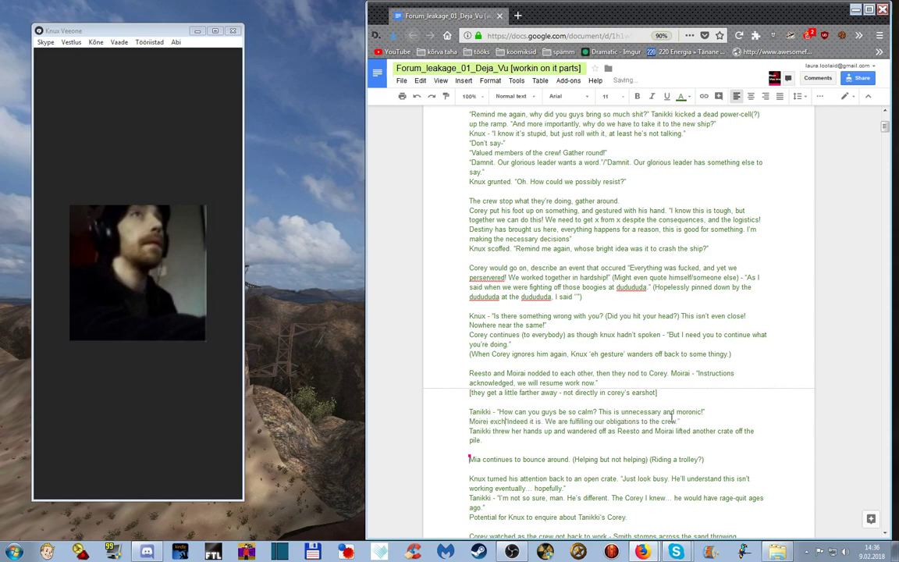
type("nother ")
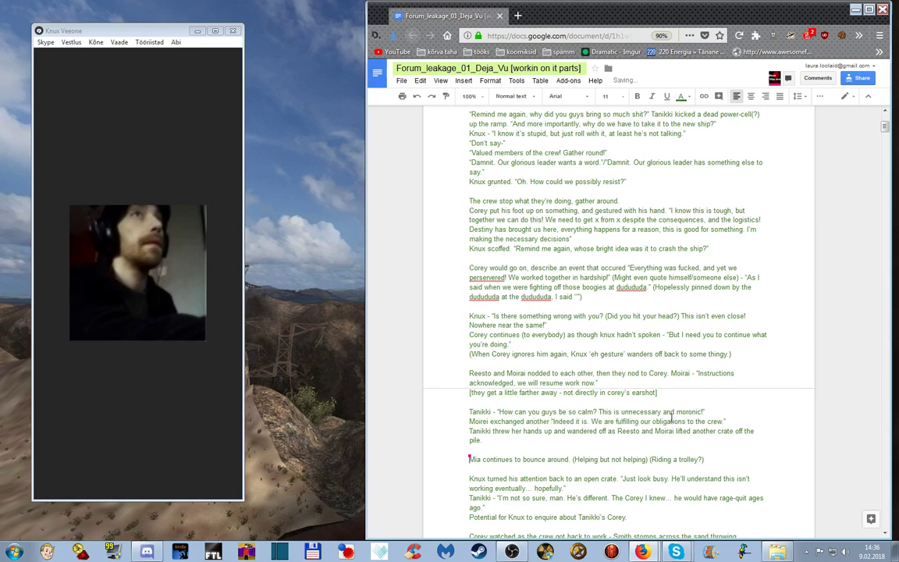
type("mutual-u")
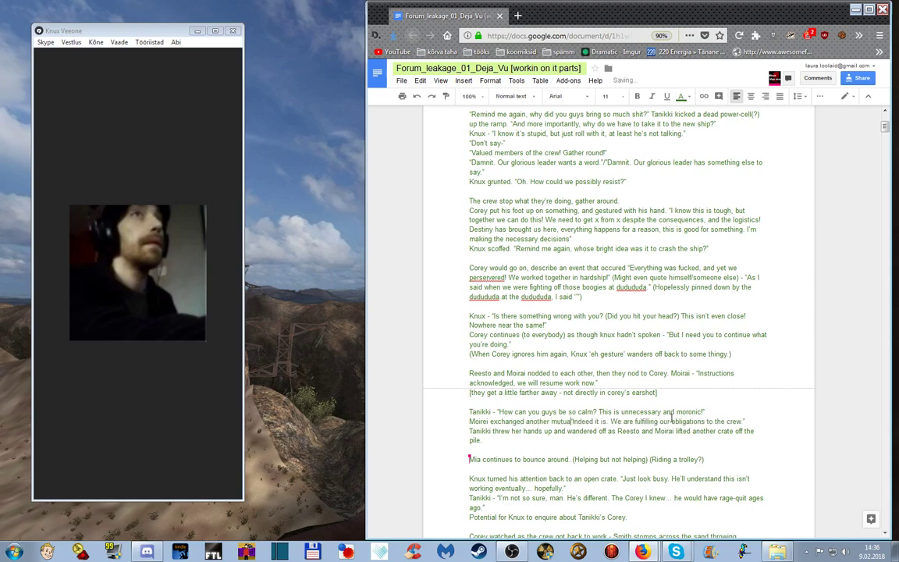
type("nderstanin")
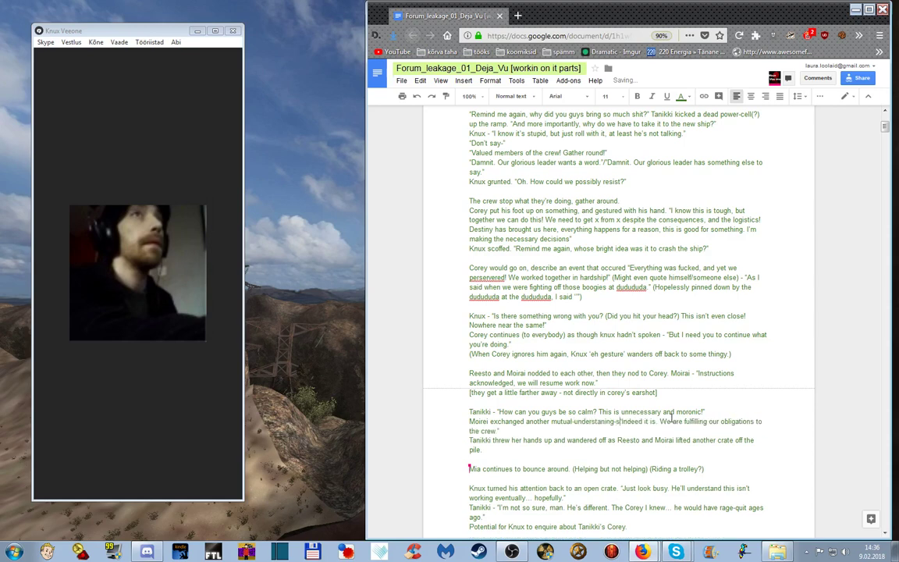
type("g-smile ")
type("with Reesto")
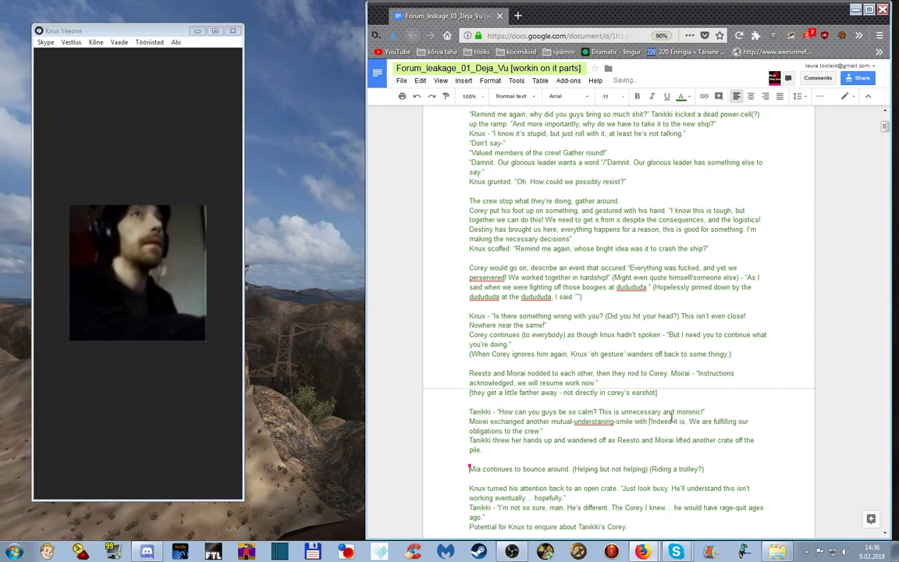
type(".")
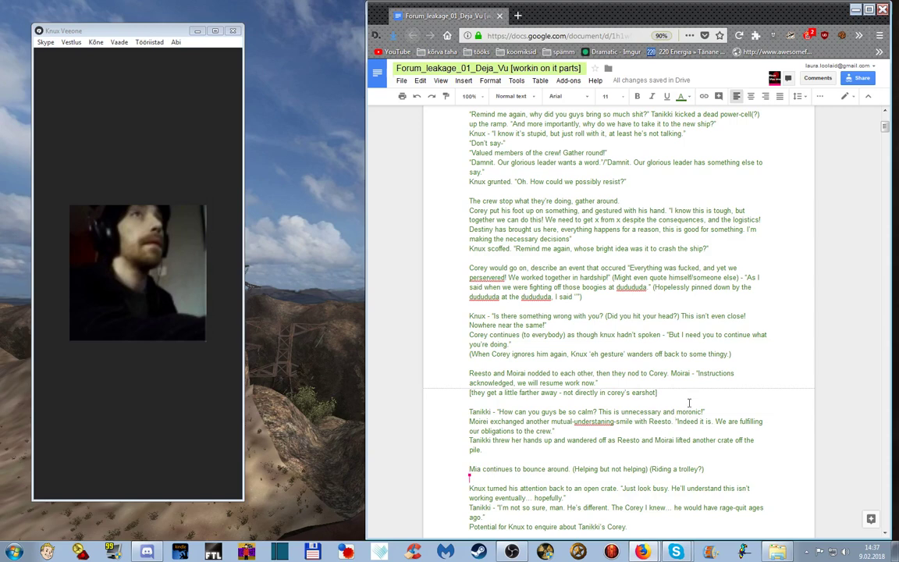
Review the rest of Scene1 from Mia's bouncing line down to the older notes under "This where old begins".
scroll(734, 428, "down", 2)
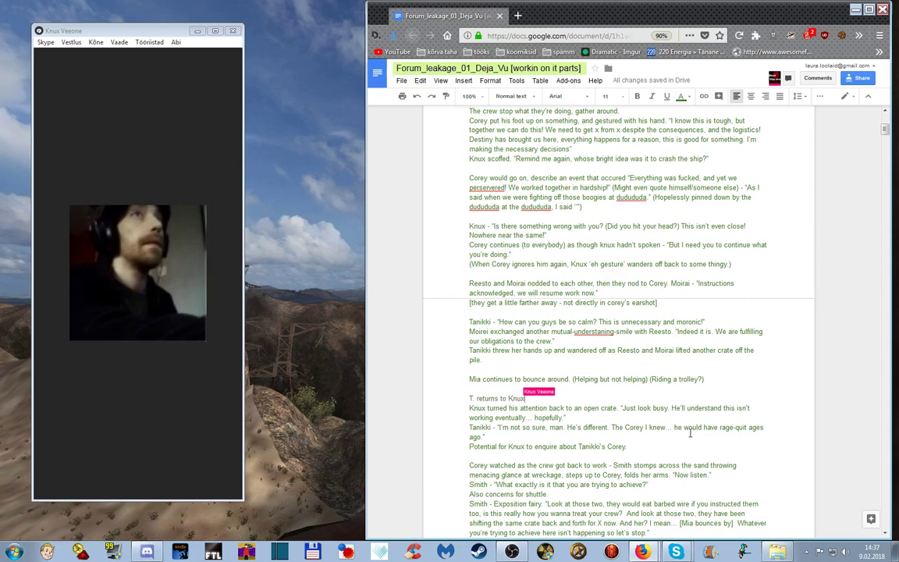
left_click(717, 378)
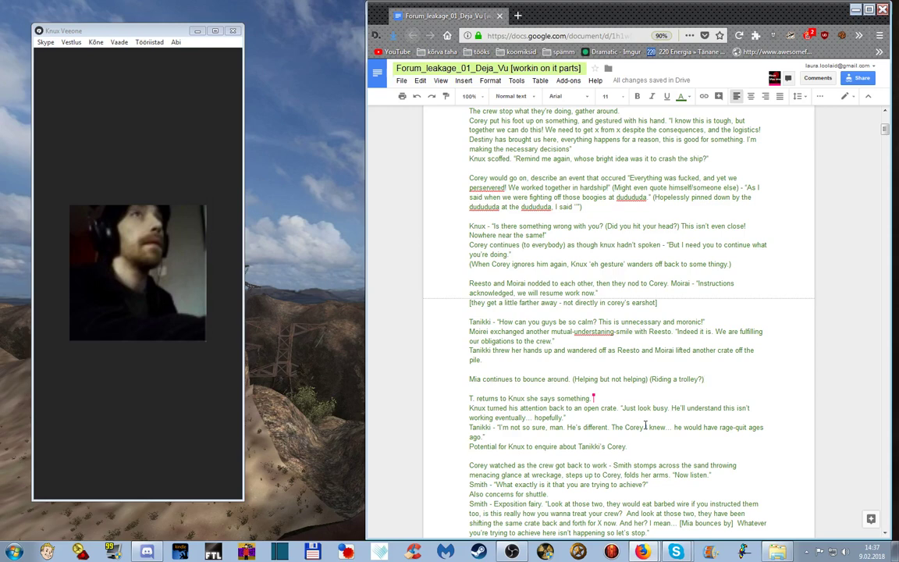
left_click(645, 427)
type("I")
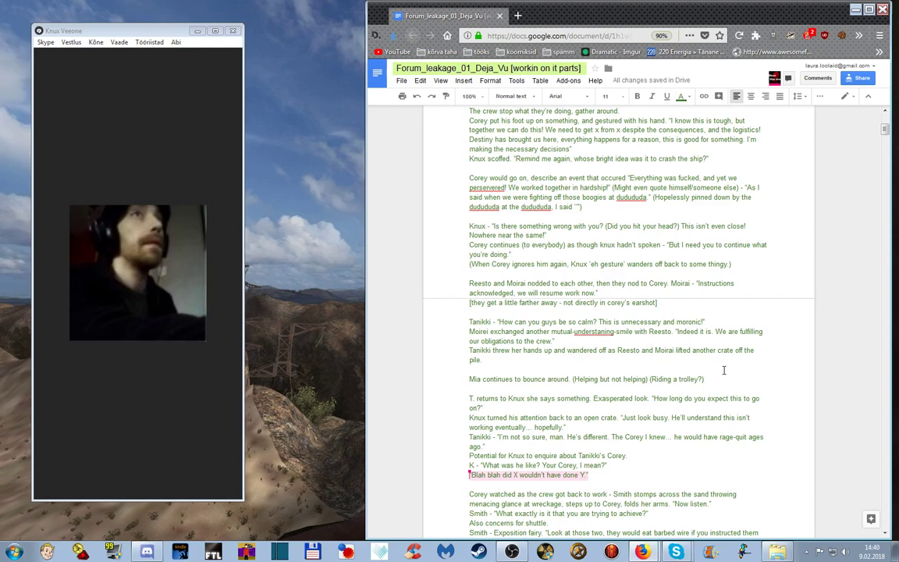
key("BackSpace")
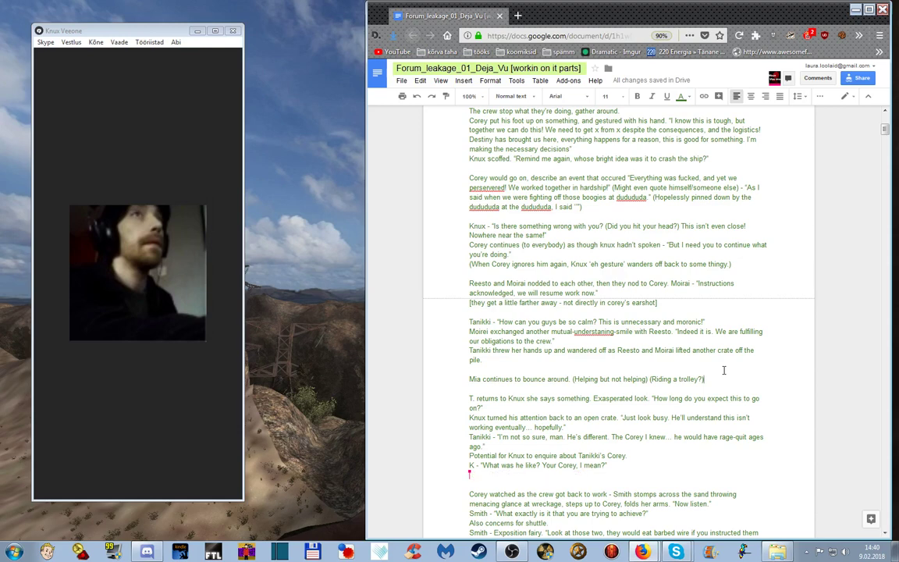
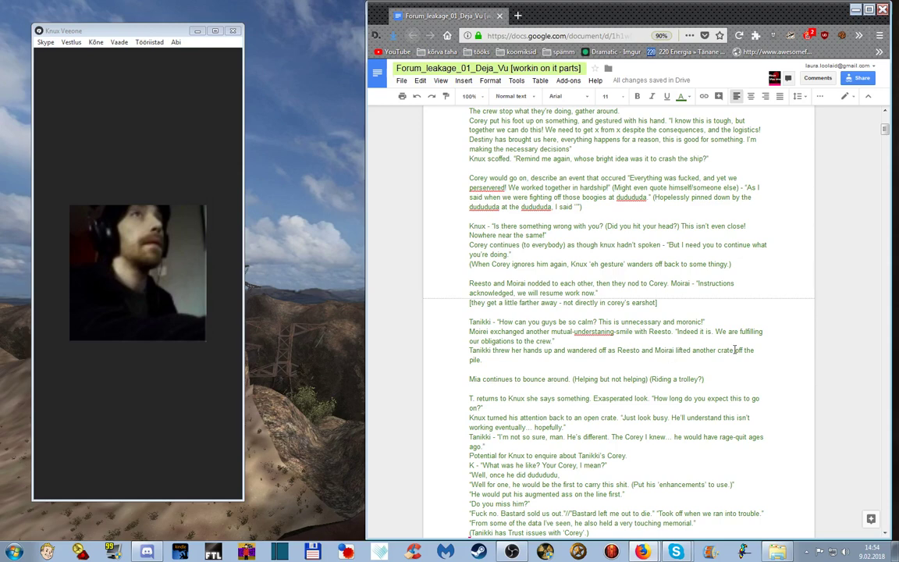
scroll(756, 394, "down", 2)
scroll(756, 395, "down", 1)
scroll(756, 395, "down", 2)
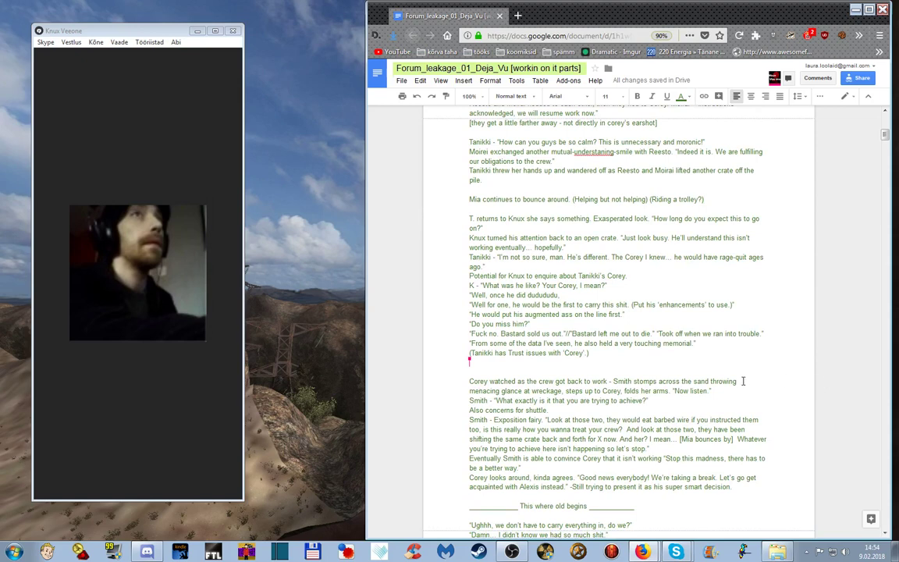
scroll(757, 382, "down", 4)
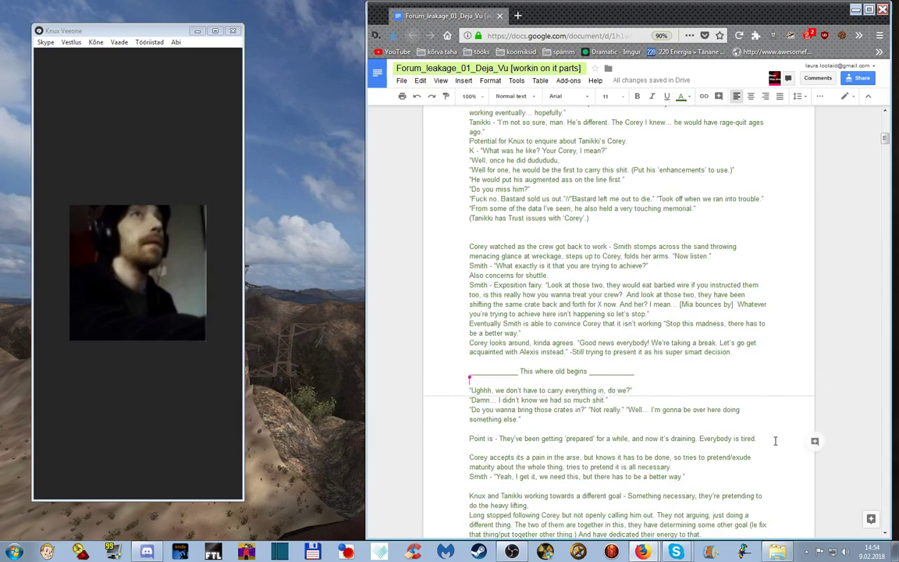
scroll(812, 360, "down", 3)
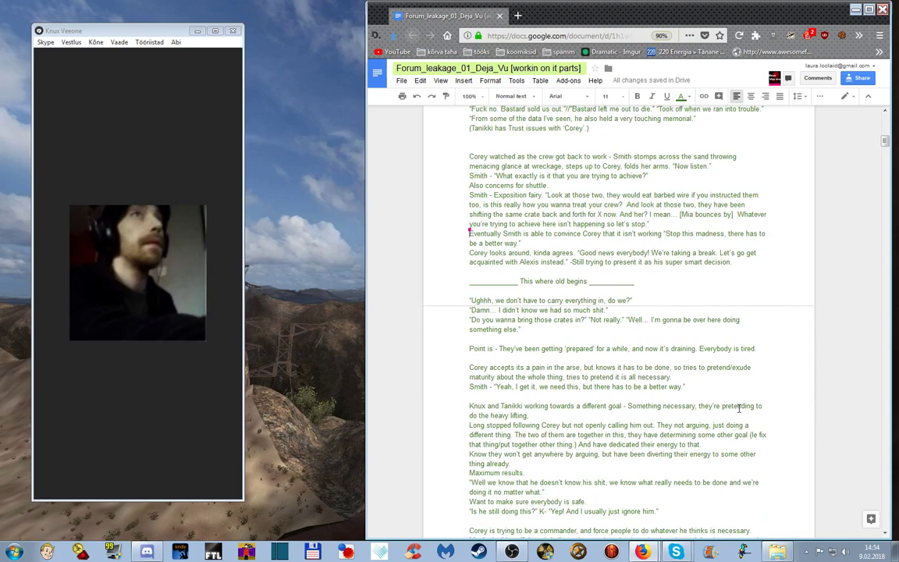
Review the old notes under "This where old begins" through the start of Scene2 to judge what is still needed.
scroll(738, 407, "down", 1)
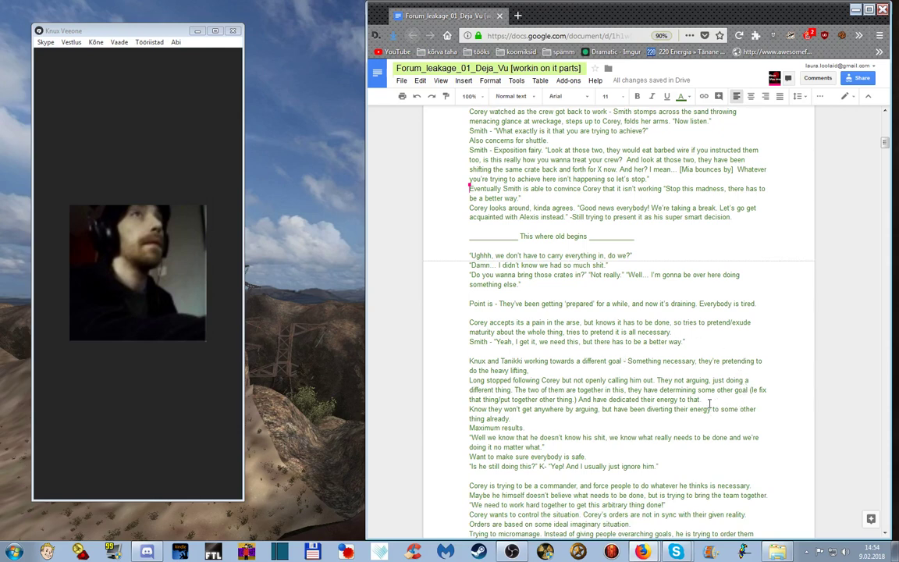
scroll(722, 395, "down", 2)
scroll(770, 393, "down", 2)
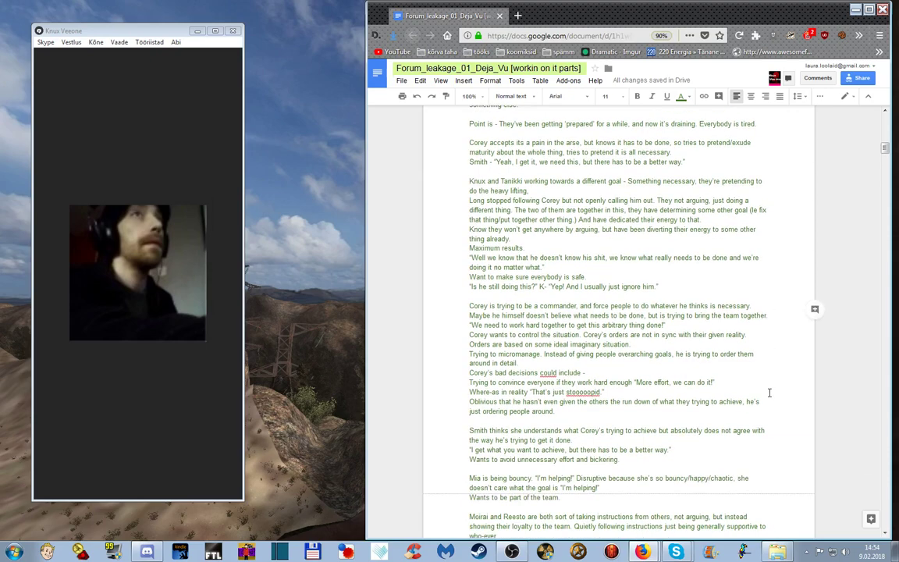
scroll(755, 373, "down", 7)
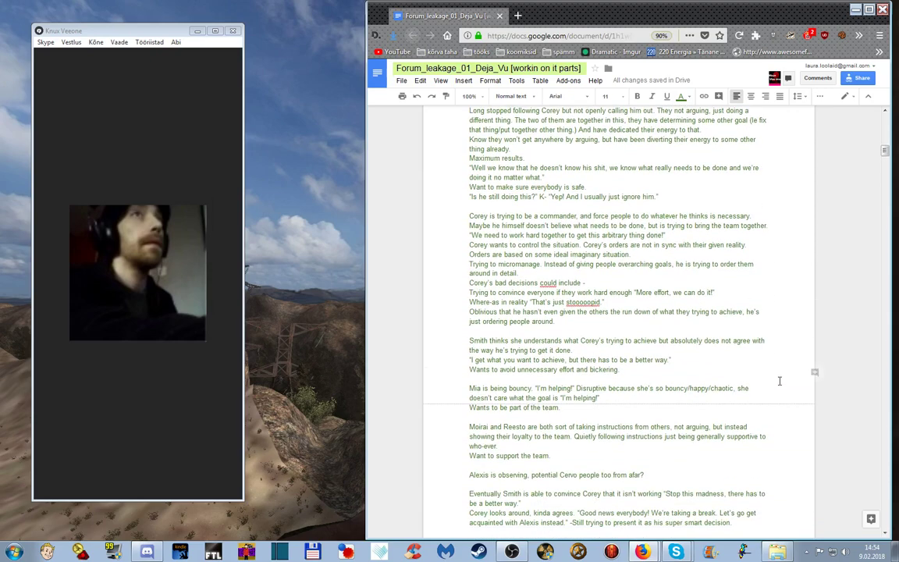
scroll(755, 374, "down", 5)
scroll(726, 398, "up", 8)
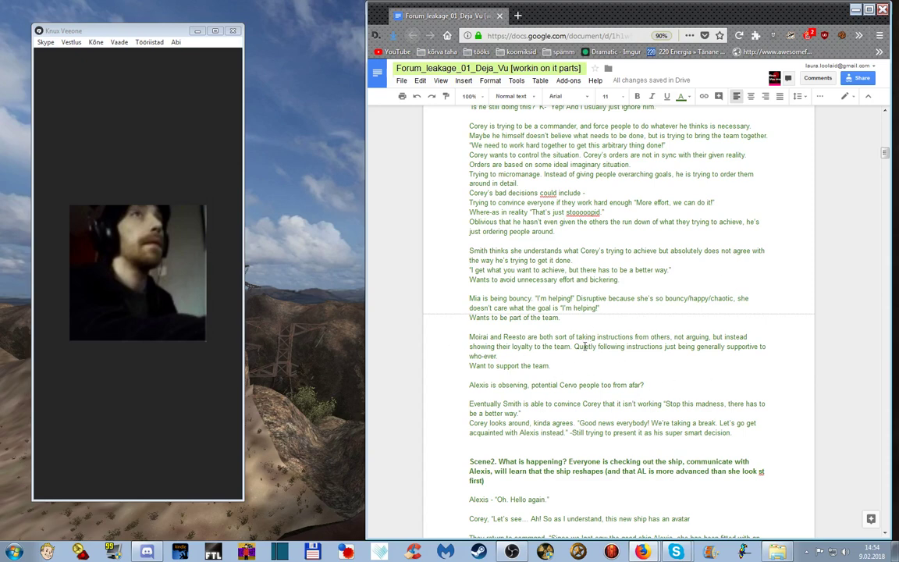
scroll(671, 331, "up", 3)
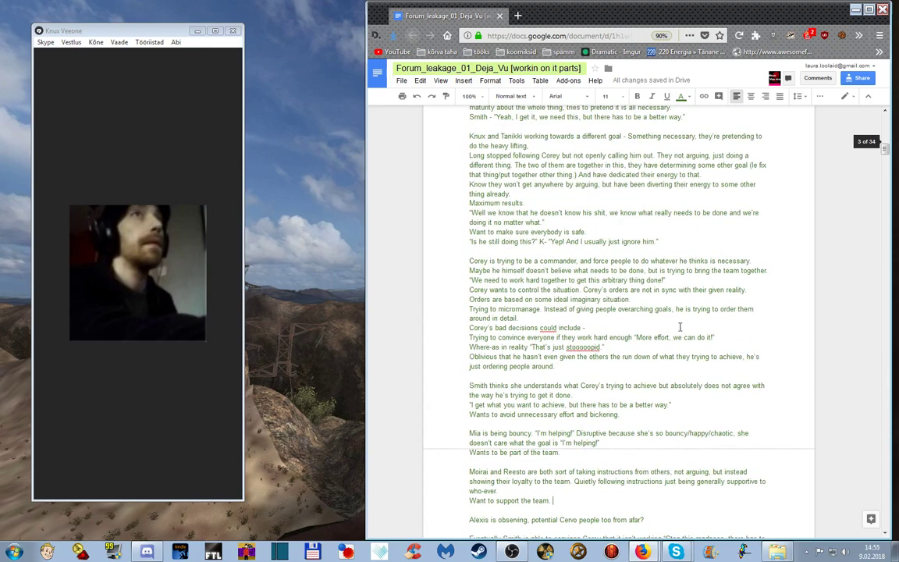
scroll(665, 325, "up", 5)
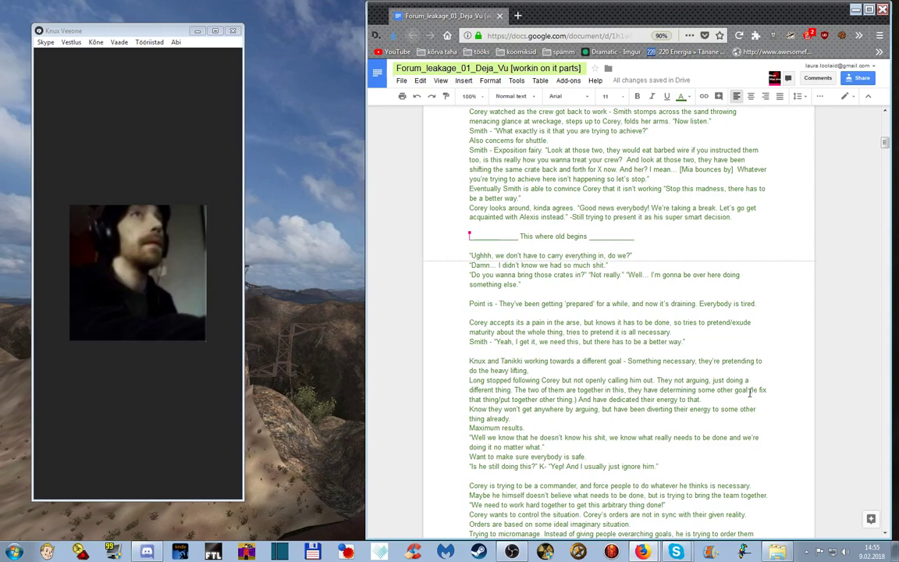
scroll(689, 390, "down", 5)
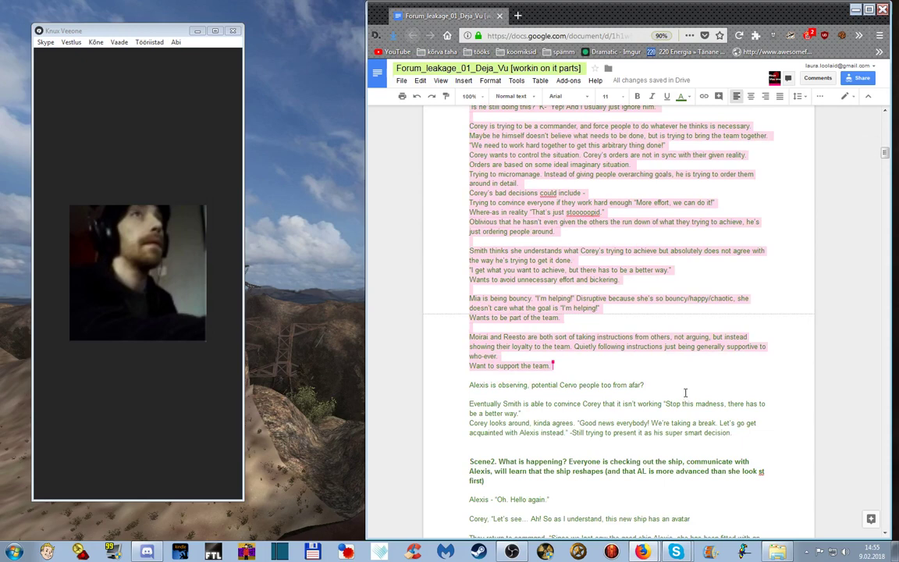
scroll(685, 394, "down", 8)
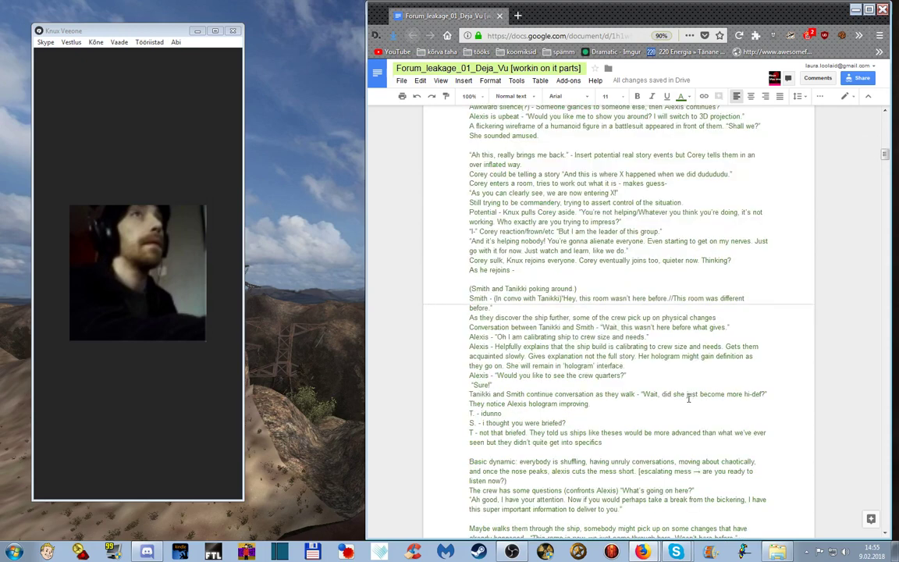
scroll(688, 398, "up", 5)
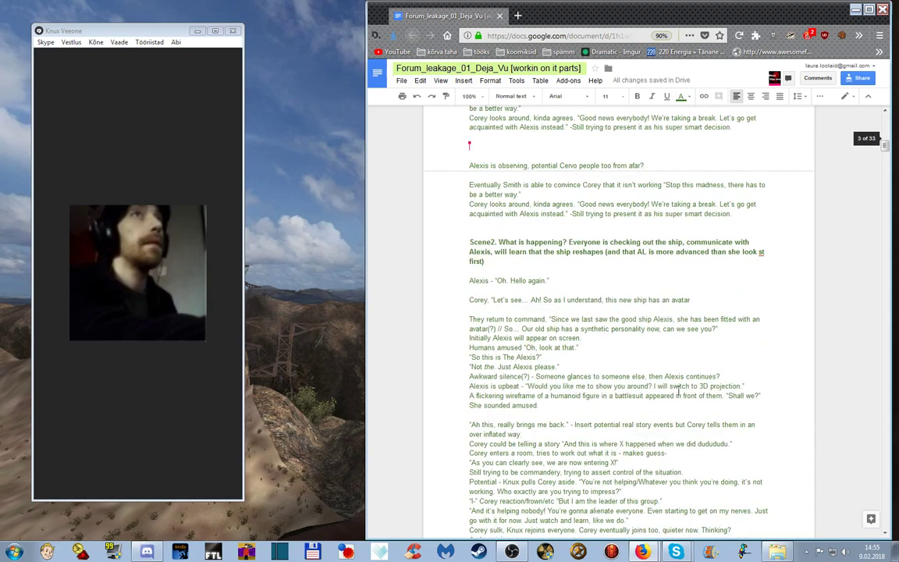
scroll(675, 388, "up", 1)
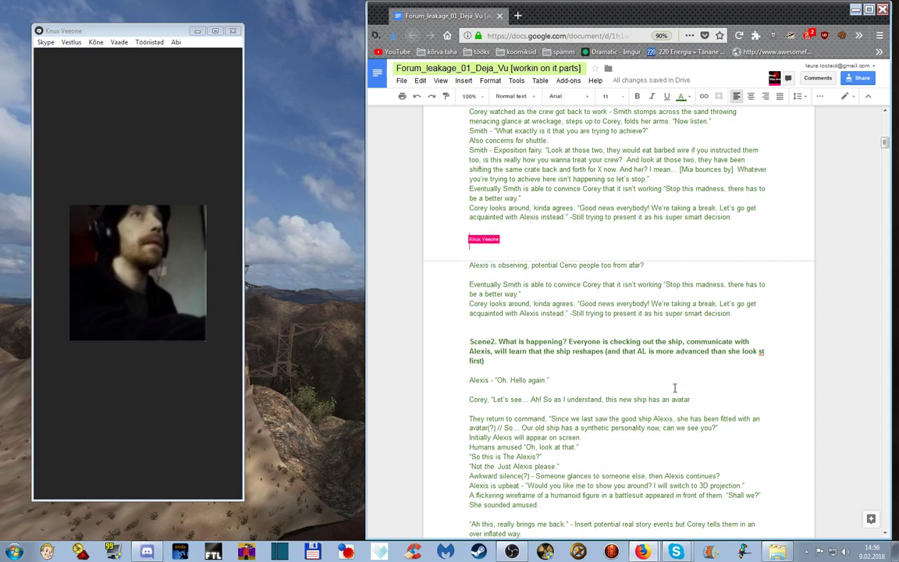
Remove the surplus blank lines above "Alexis is observing, potential Cervo people too from afar?" and enclose that line in parentheses.
left_click(468, 236)
key("Delete")
key("Delete")
key("Delete")
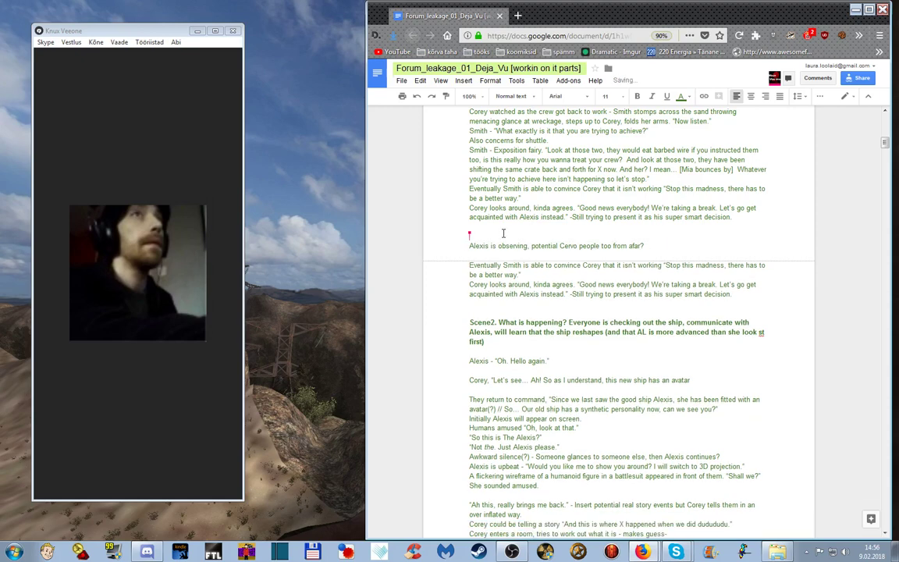
left_click(666, 239)
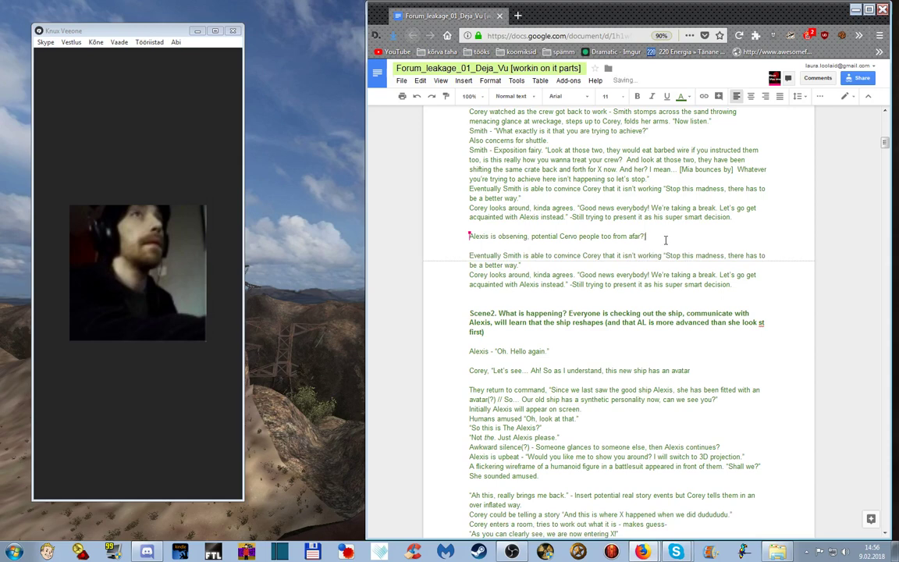
type("(")
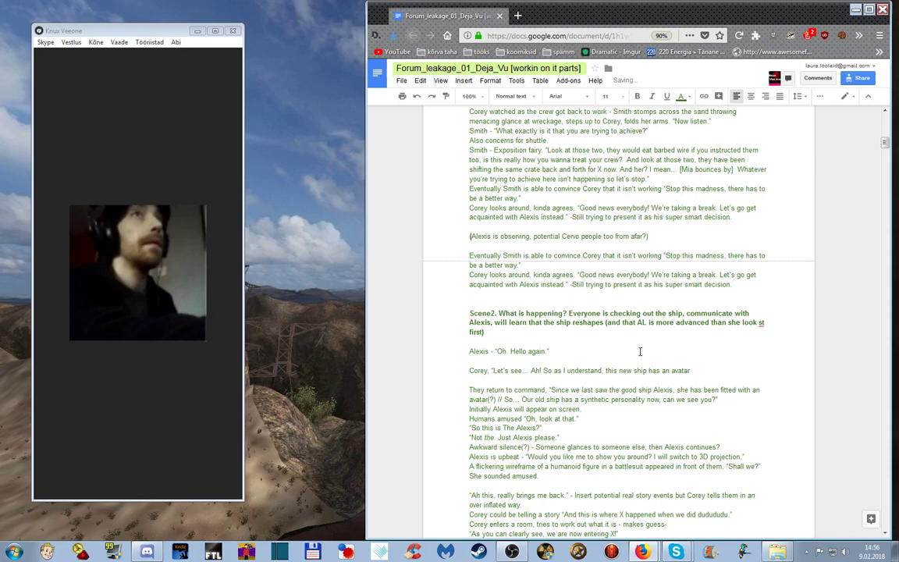
left_click(622, 297)
Review the Scene2 notes from Alexis's greeting through the ship tour and calibration ideas to the Scene3 heading.
scroll(601, 367, "down", 3)
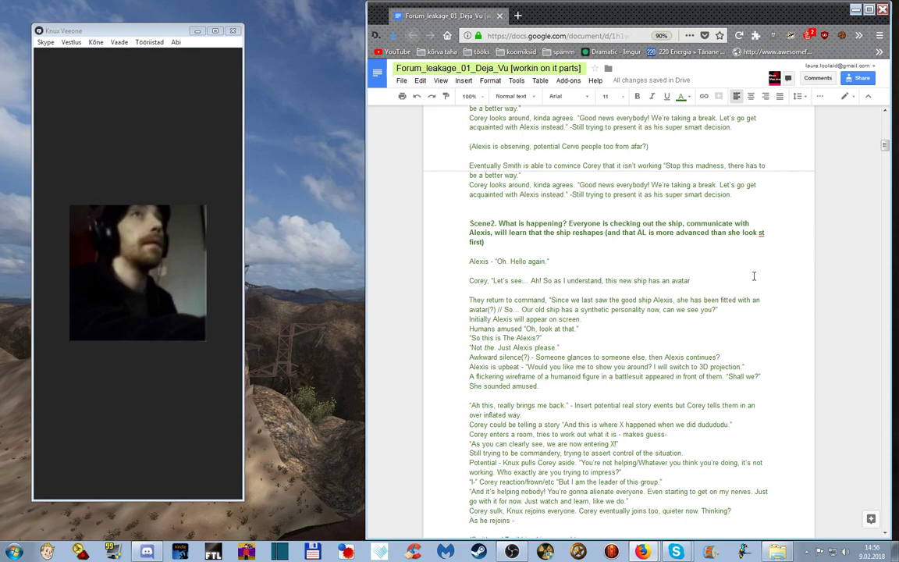
left_click(744, 282)
scroll(758, 292, "down", 3)
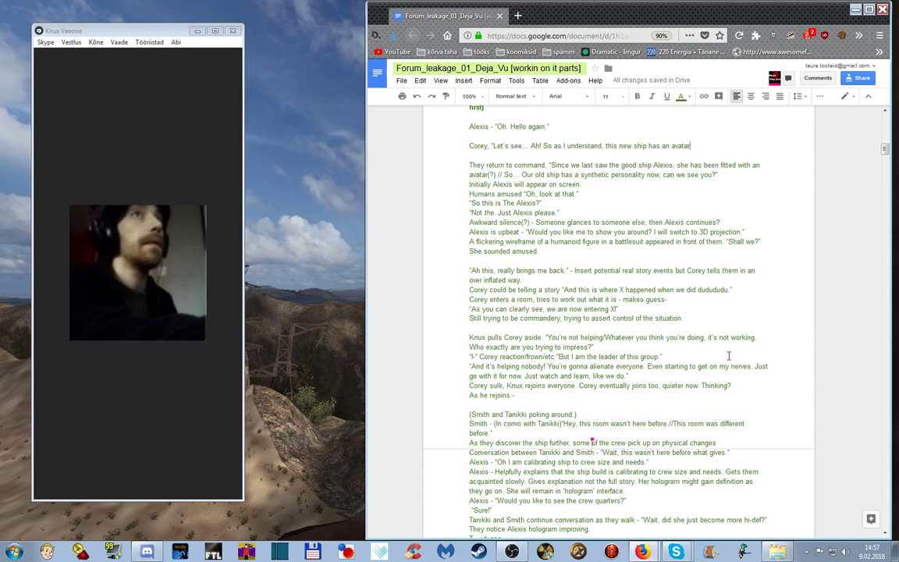
scroll(728, 356, "down", 1)
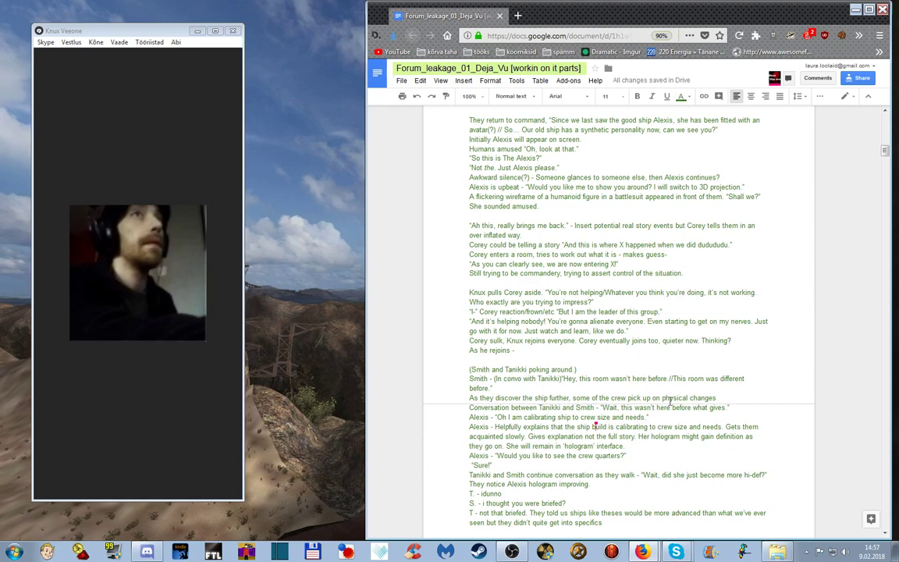
scroll(717, 433, "down", 1)
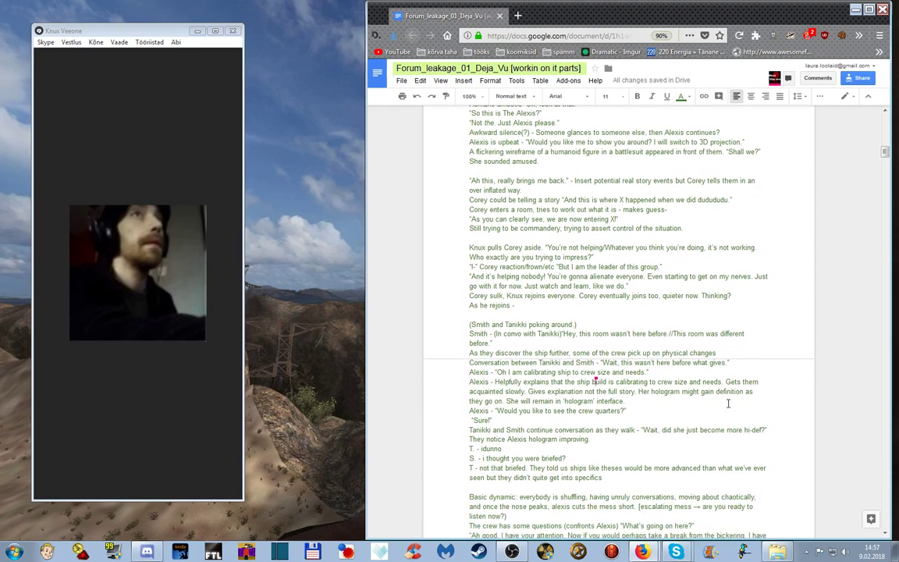
scroll(697, 408, "down", 1)
scroll(697, 409, "down", 1)
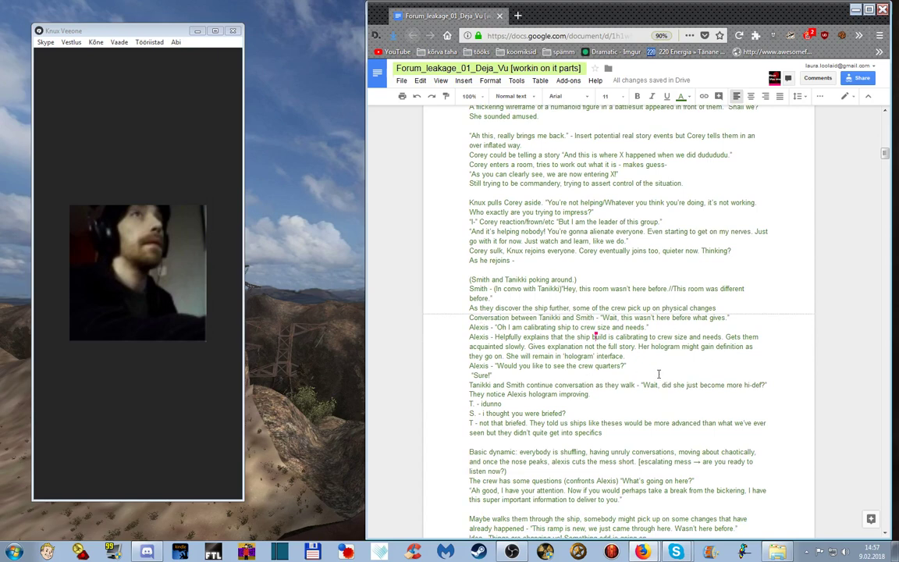
scroll(648, 378, "down", 2)
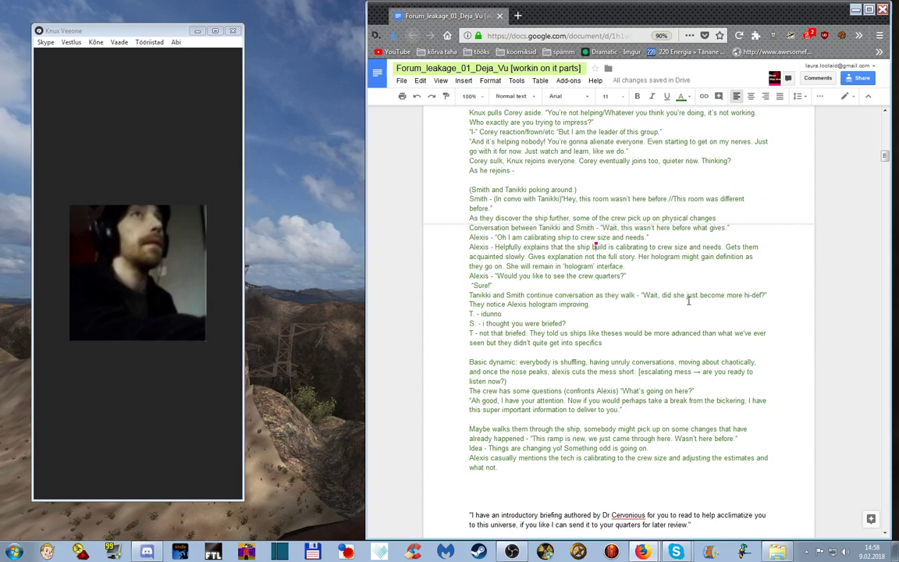
scroll(712, 373, "down", 1)
scroll(712, 372, "down", 1)
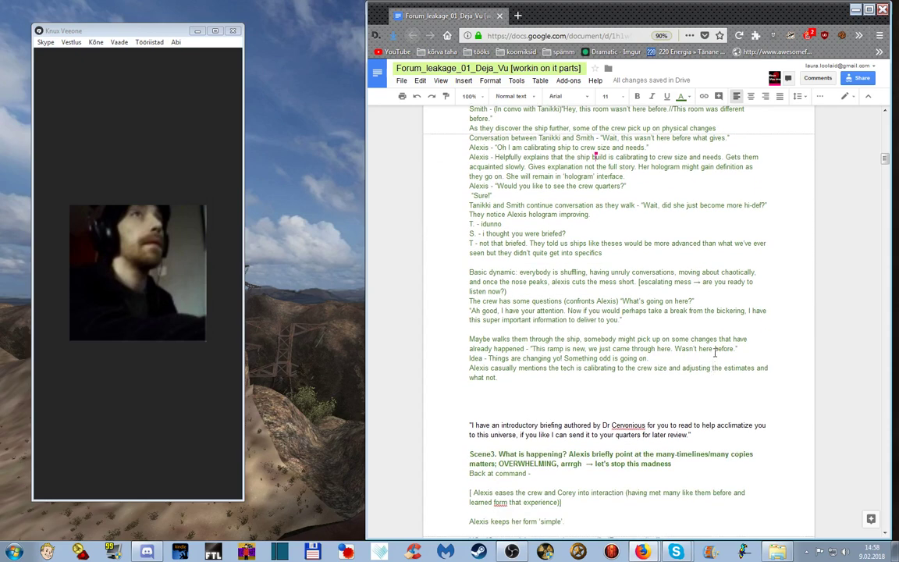
Delete the surplus blank lines above the "I have an introductory briefing" paragraph at the end of Scene2.
left_click(549, 398)
key("Delete")
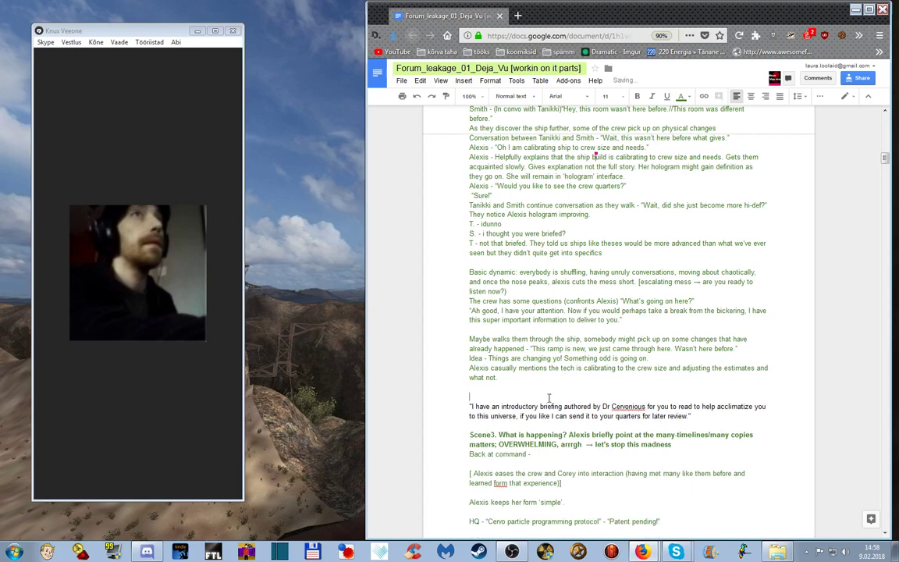
key("Delete")
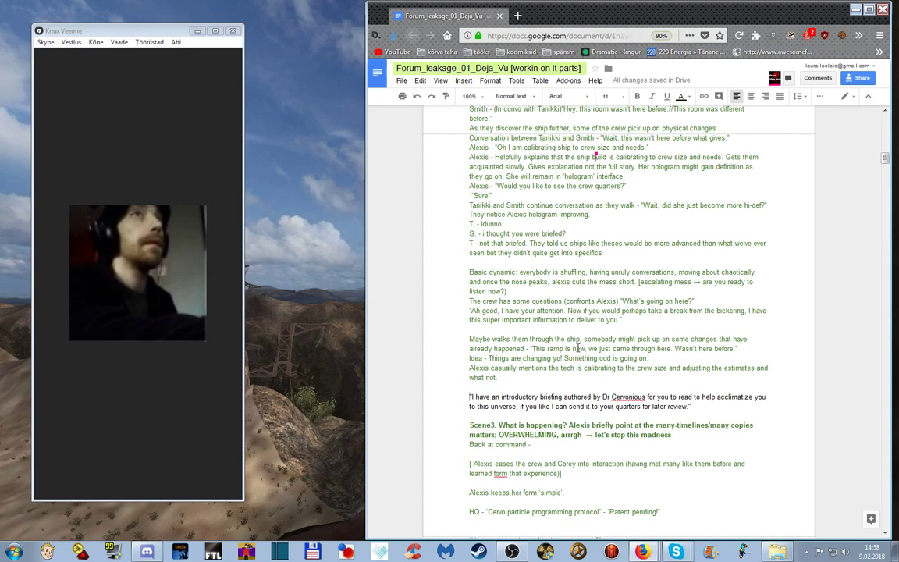
Switch to the OBS window.
left_click(515, 551)
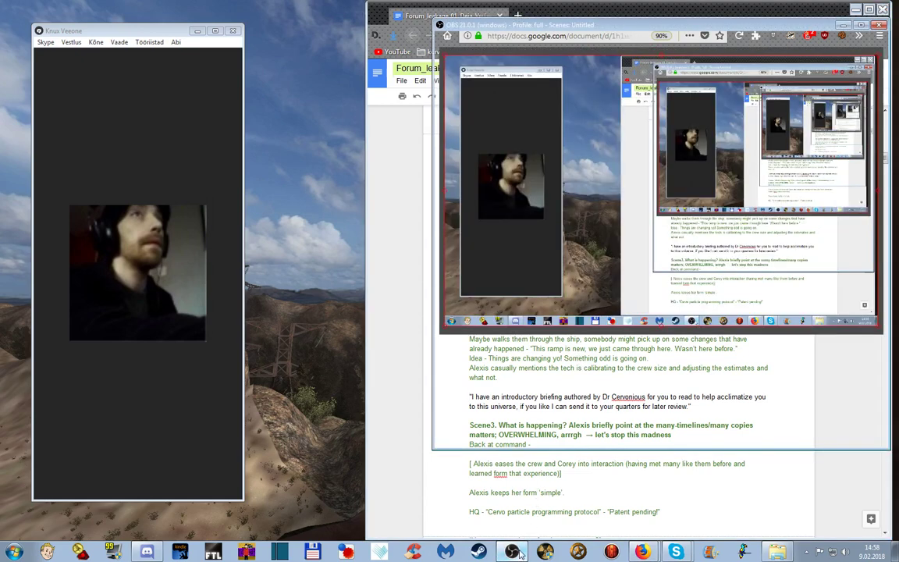